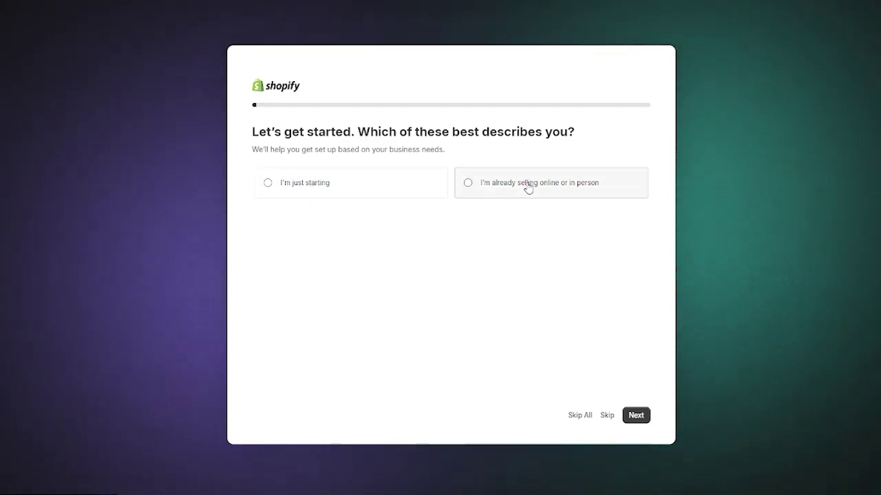
- Answer the onboarding questions with "I'm just starting" and "An online store" as the place to sell
{"action": "left_click", "coordinate": [373, 186]}
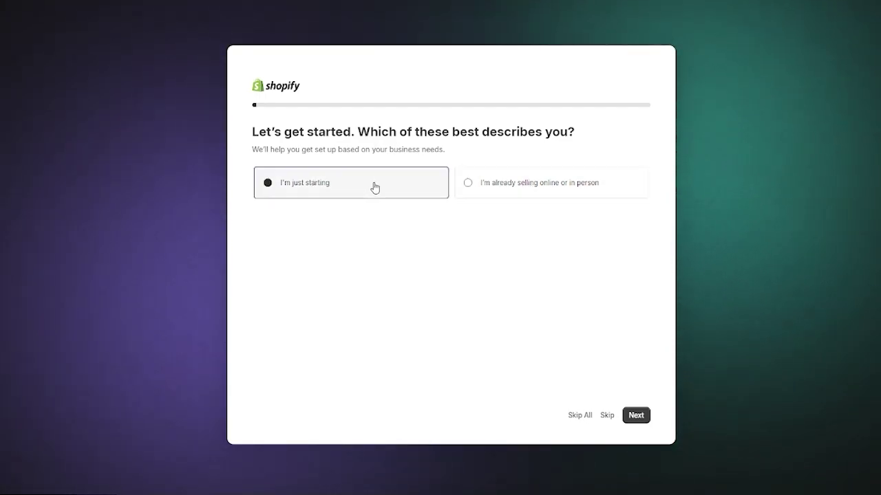
{"action": "left_click", "coordinate": [636, 415]}
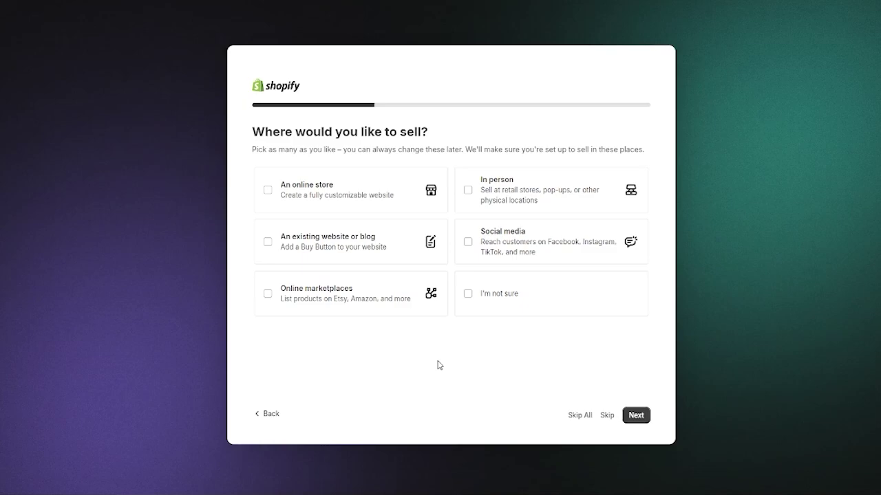
{"action": "left_click", "coordinate": [375, 188]}
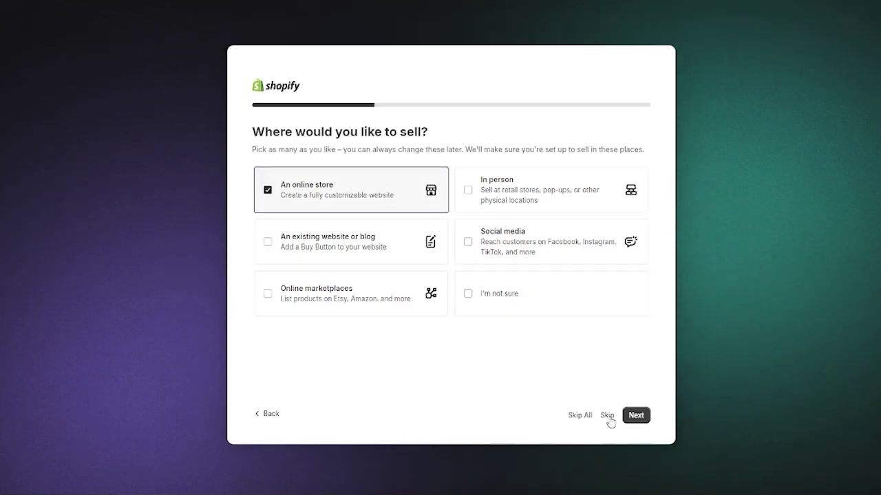
{"action": "left_click", "coordinate": [645, 417]}
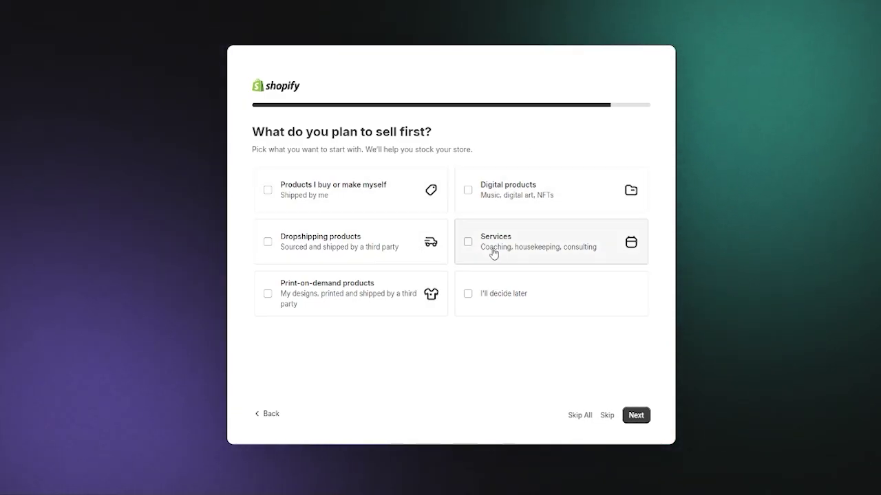
- Choose "Products I buy or make myself" and "Dropshipping products" as what to sell first, and continue
{"action": "left_click", "coordinate": [382, 207]}
{"action": "left_click", "coordinate": [368, 248]}
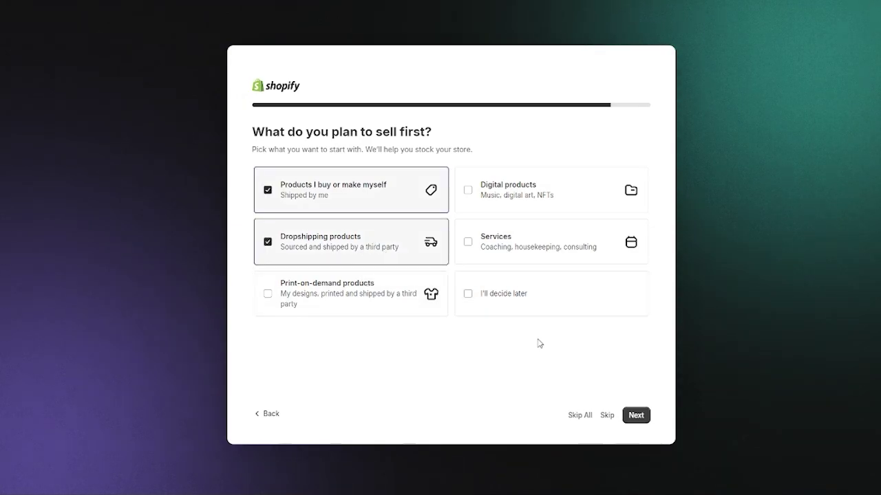
{"action": "left_click", "coordinate": [636, 414]}
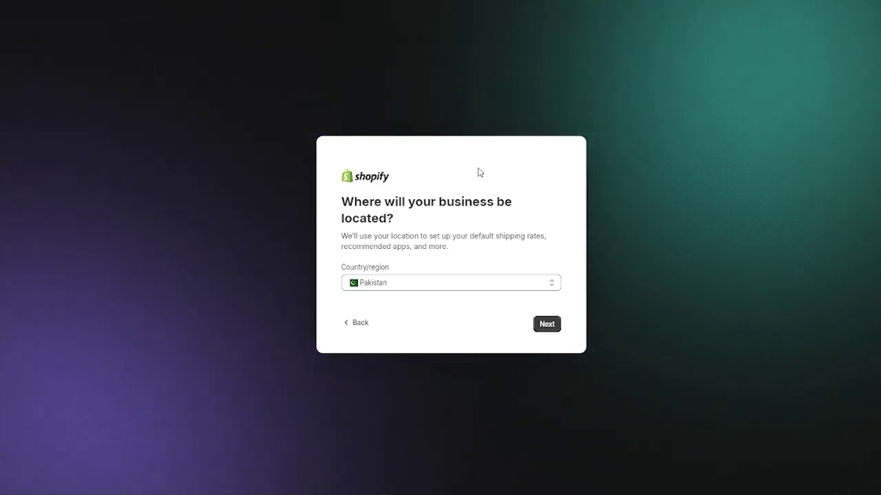
- Set the business location to United States and continue to account creation
{"action": "left_click", "coordinate": [462, 278]}
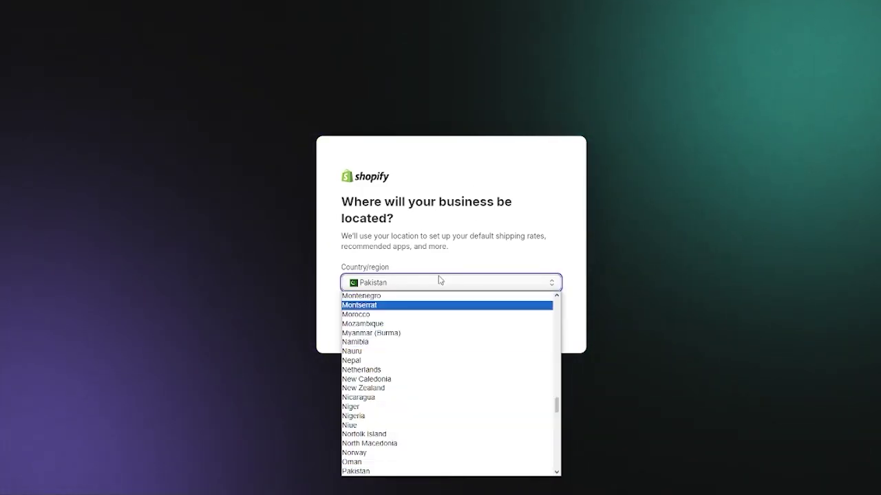
{"action": "left_click", "coordinate": [440, 280]}
{"action": "left_click", "coordinate": [446, 287]}
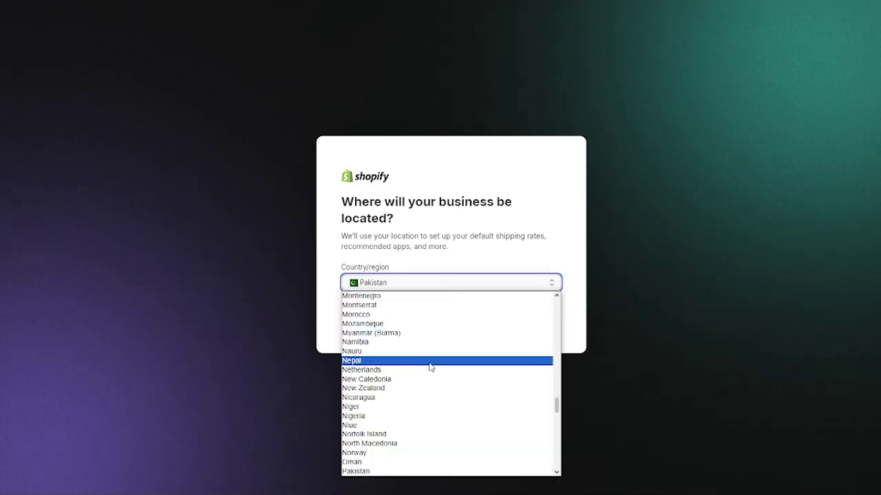
{"action": "scroll", "coordinate": [430, 367], "scroll_direction": "down", "scroll_amount": 10}
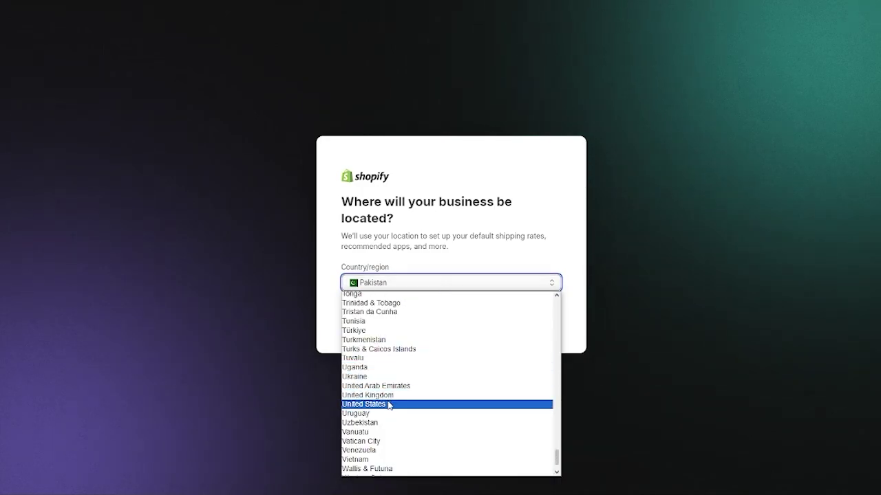
{"action": "left_click", "coordinate": [388, 405]}
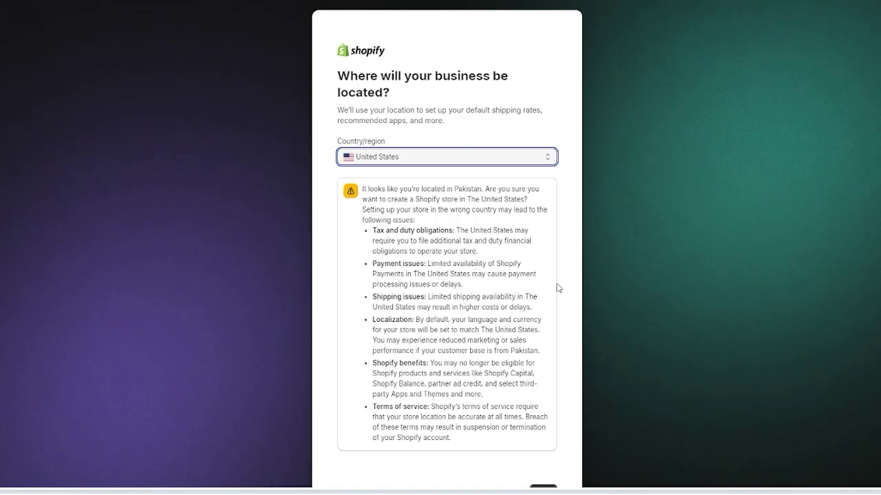
{"action": "double_click", "coordinate": [516, 199]}
{"action": "left_click", "coordinate": [659, 241]}
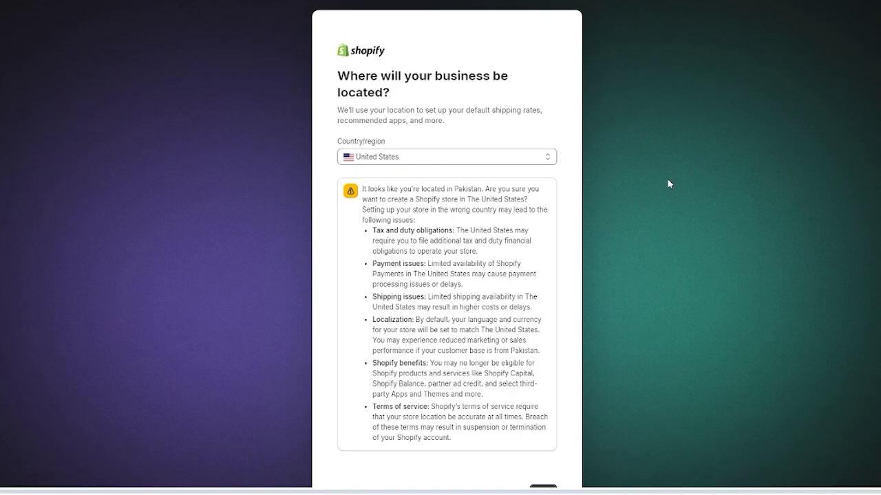
{"action": "scroll", "coordinate": [668, 183], "scroll_direction": "down", "scroll_amount": 2}
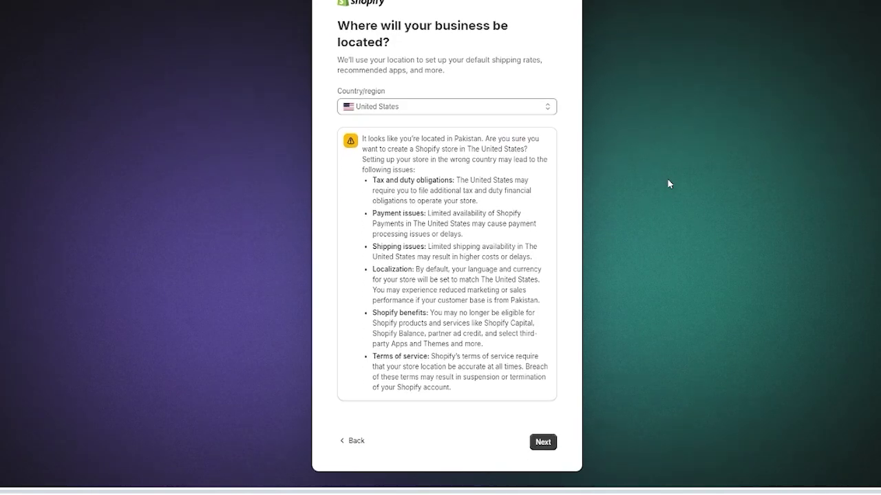
{"action": "left_click", "coordinate": [549, 443]}
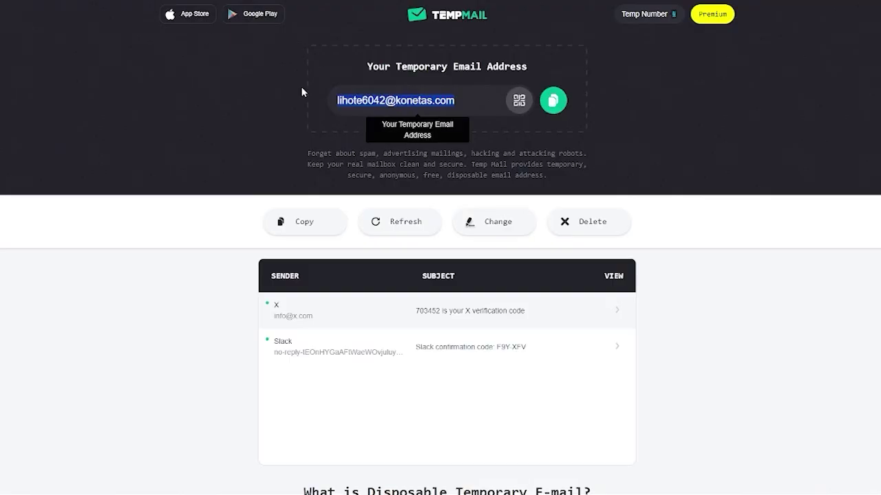
{"action": "left_click", "coordinate": [553, 102]}
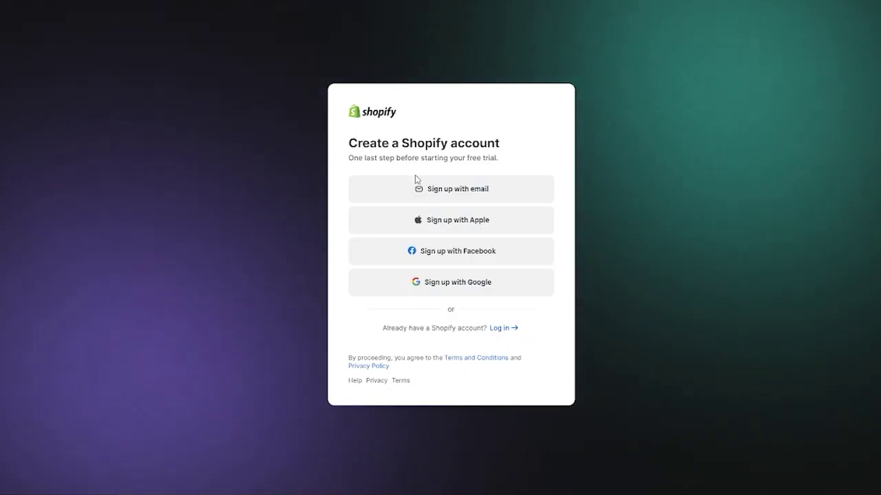
{"action": "left_click", "coordinate": [416, 184]}
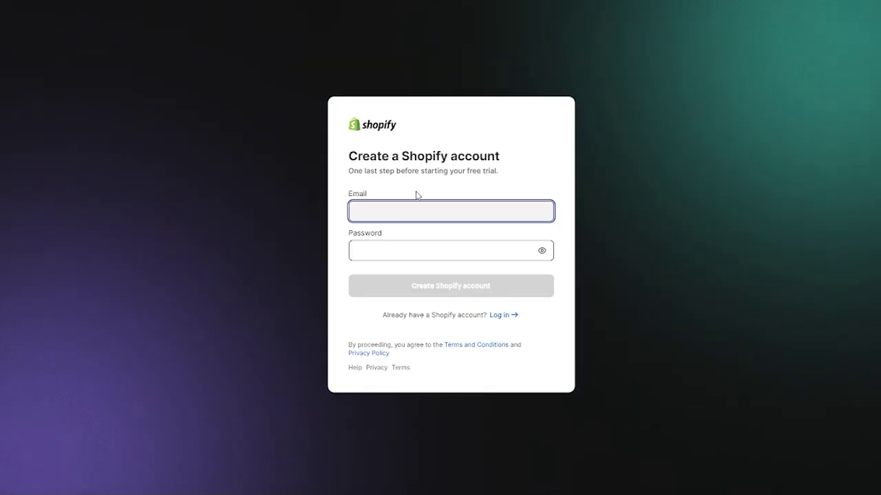
{"action": "left_click", "coordinate": [410, 207]}
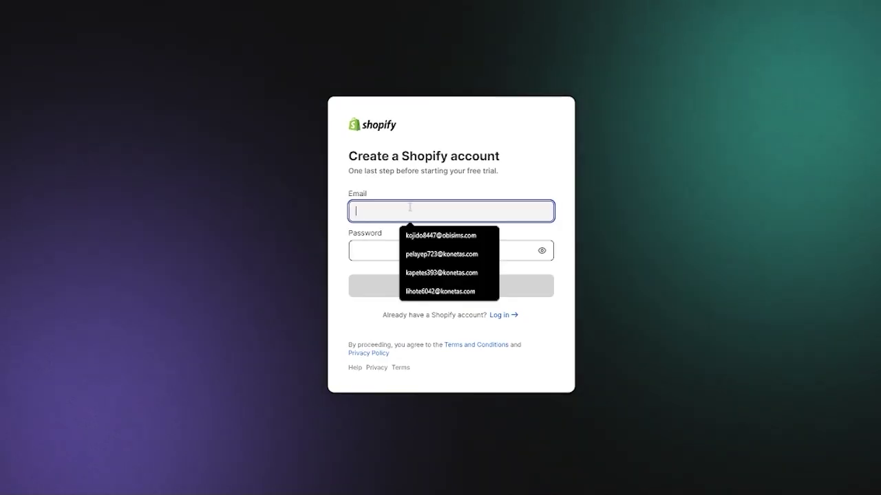
{"action": "key", "text": "ctrl+v"}
- Create the Shopify account with an account password and log in by entering the password
{"action": "left_click", "coordinate": [404, 248]}
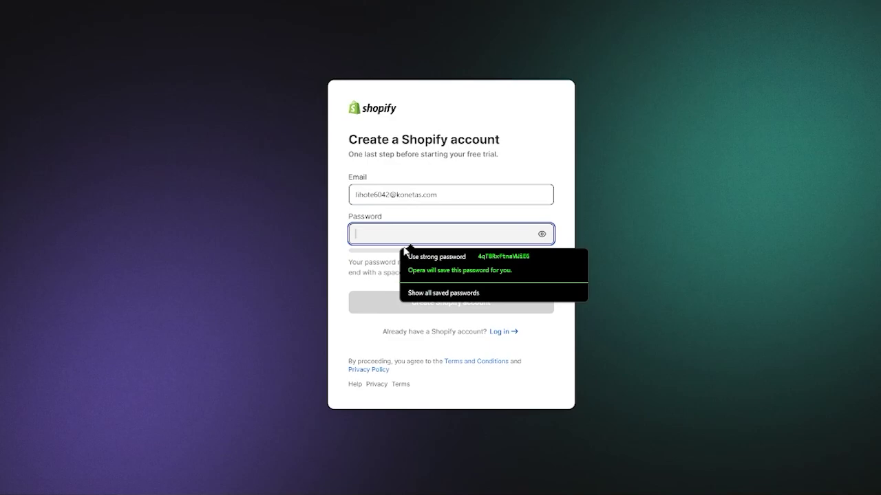
{"action": "type", "text": "•••"}
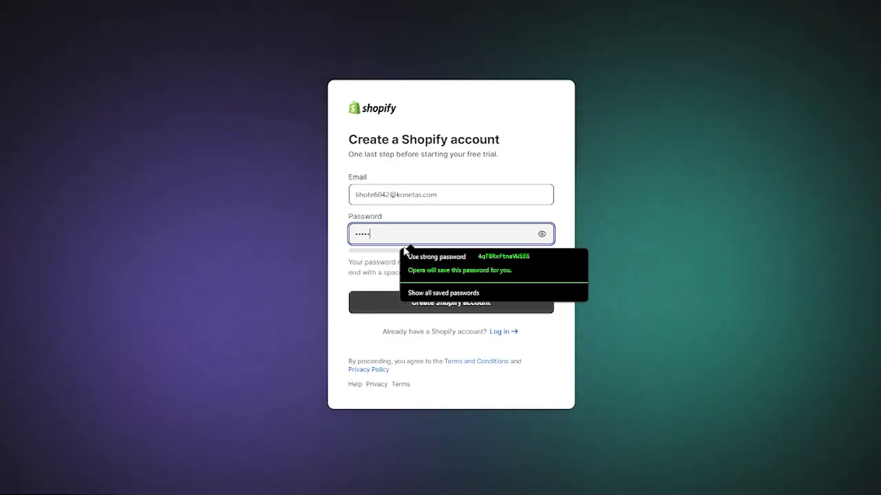
{"action": "type", "text": "••••"}
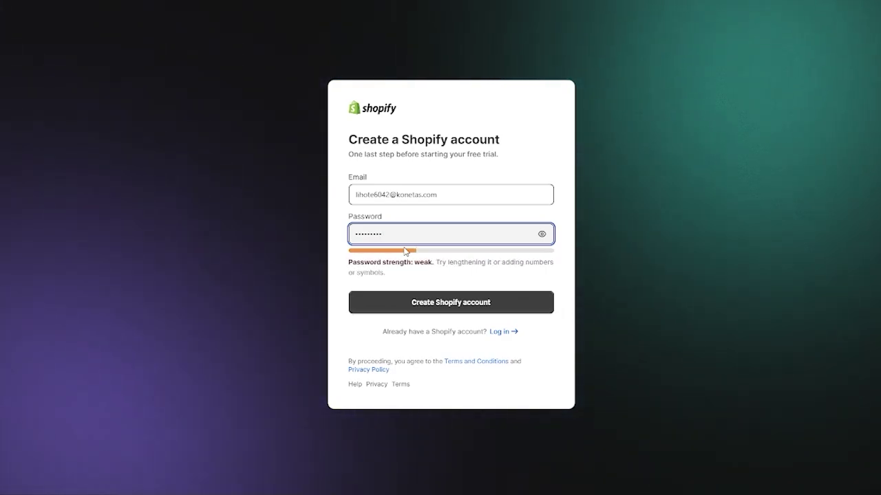
{"action": "key", "text": "Return"}
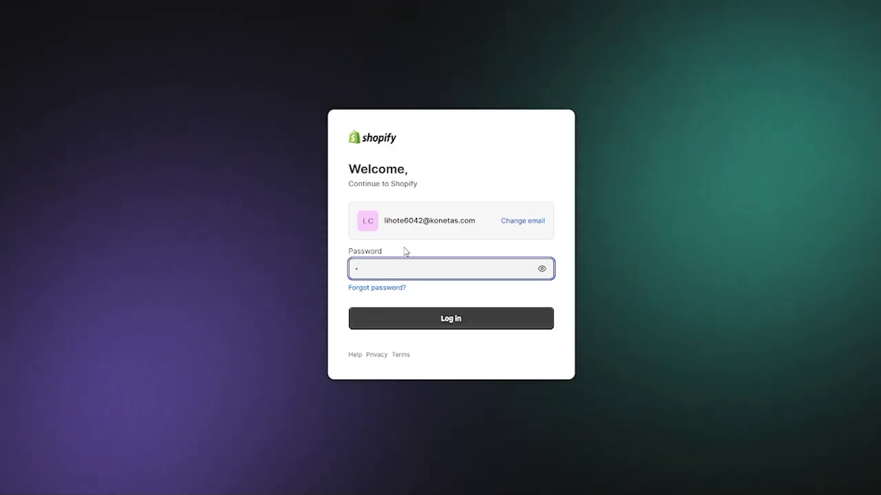
{"action": "type", "text": "****"}
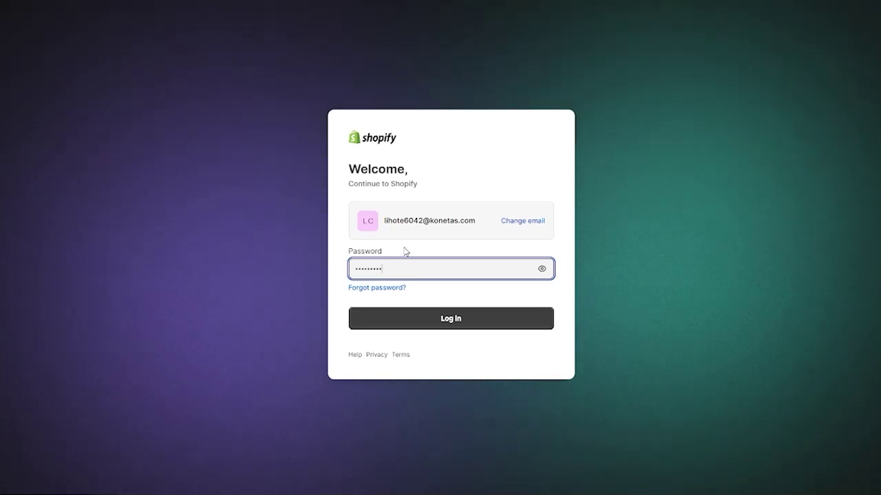
{"action": "key", "text": "Return"}
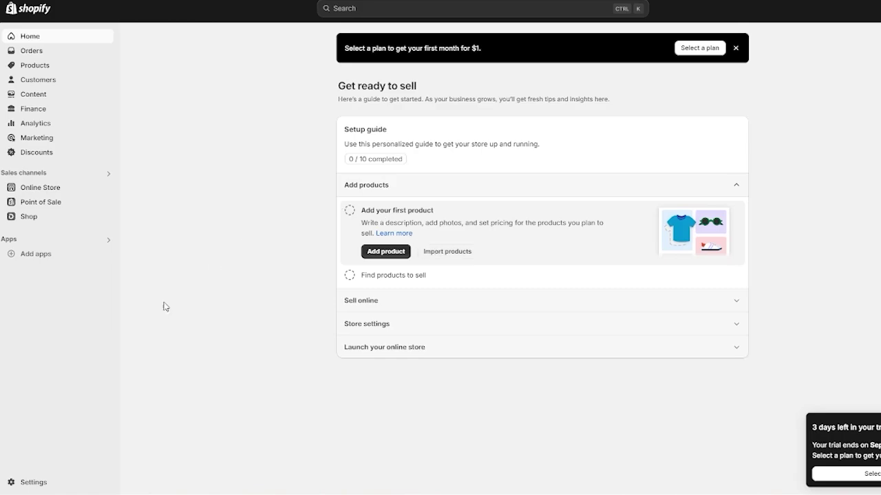
- Open the store's payment settings and show all other third-party payment providers
{"action": "left_click", "coordinate": [23, 488]}
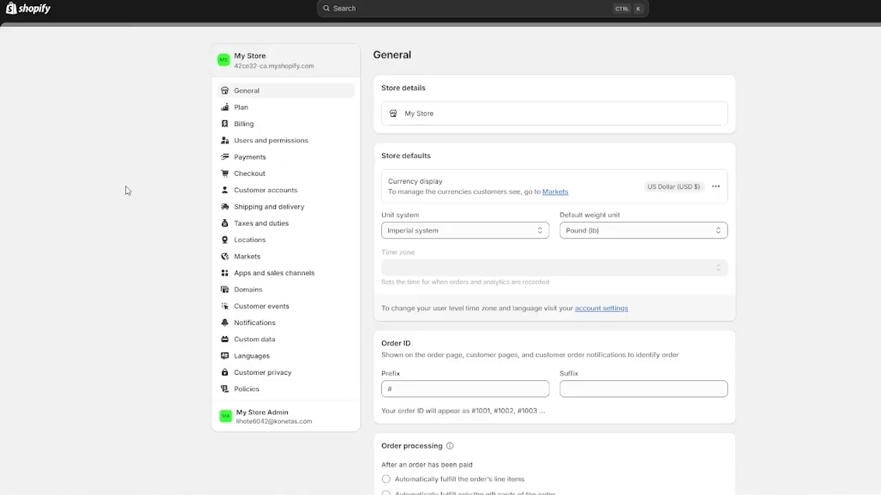
{"action": "left_click", "coordinate": [199, 158]}
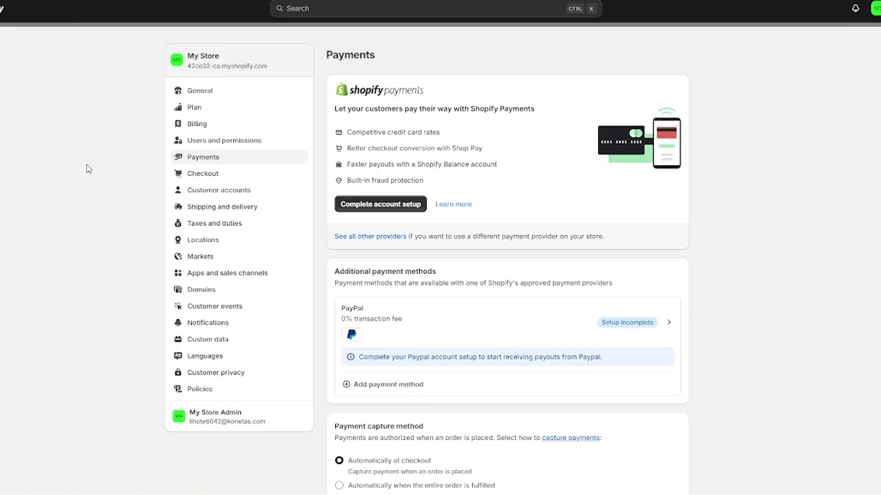
{"action": "left_click", "coordinate": [355, 238]}
- Filter the third-party payment providers by "str", clear the filter and return to the payment settings
{"action": "left_click", "coordinate": [420, 92]}
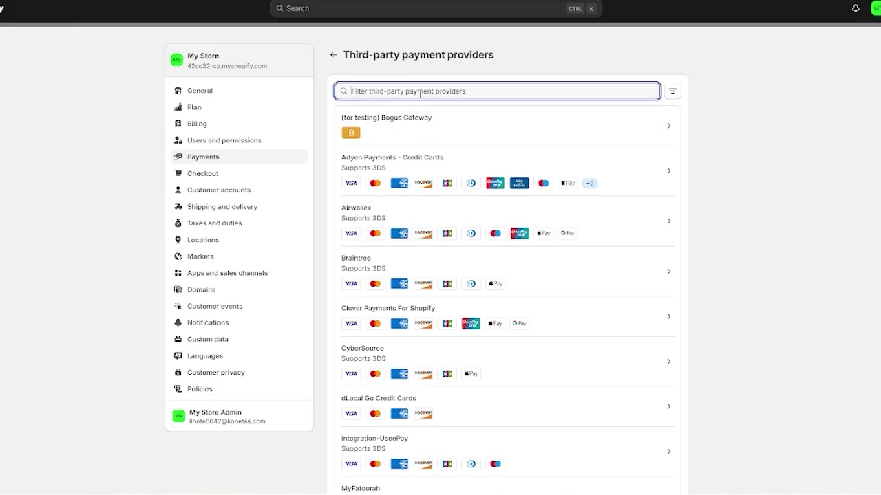
{"action": "type", "text": "str"}
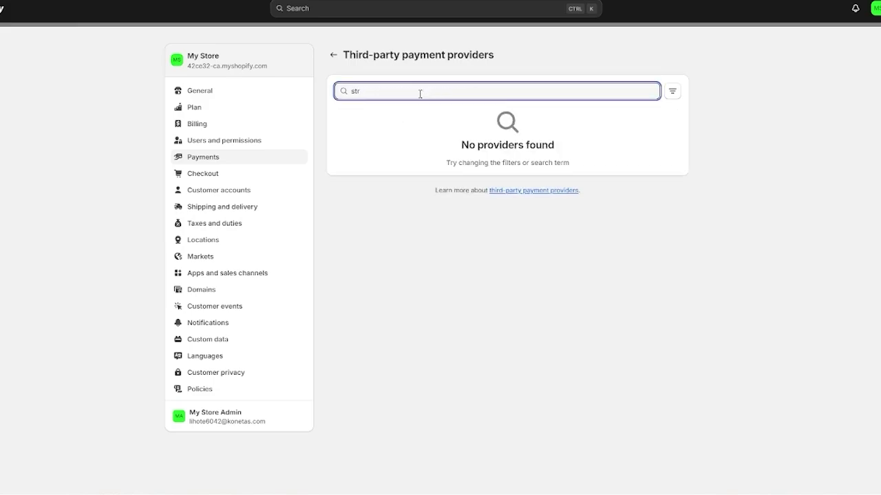
{"action": "key", "text": "BackSpace"}
{"action": "key", "text": "BackSpace"}
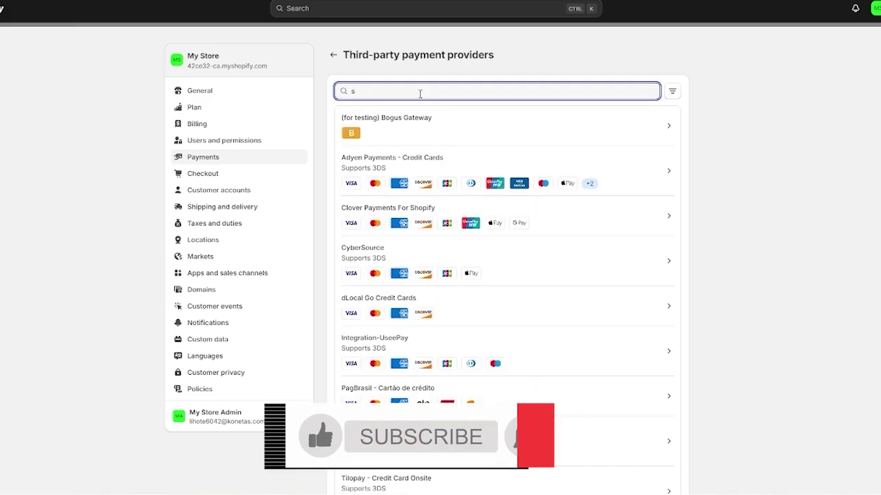
{"action": "key", "text": "BackSpace"}
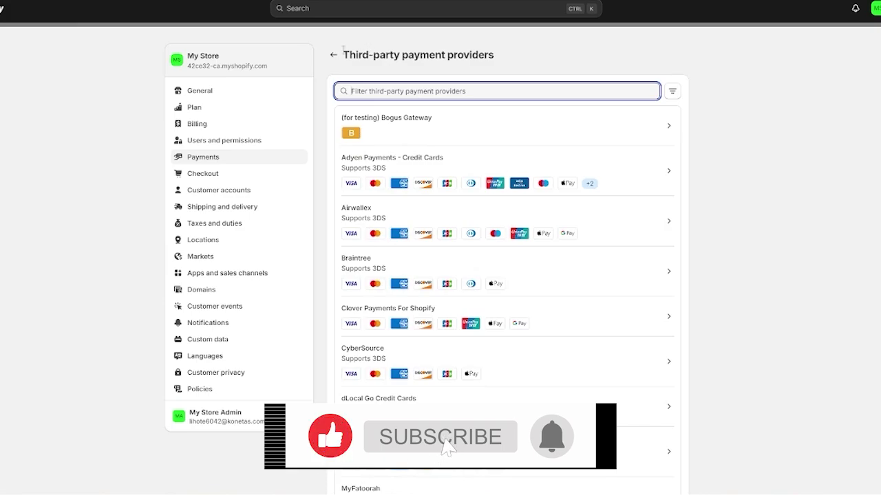
{"action": "left_click", "coordinate": [333, 55]}
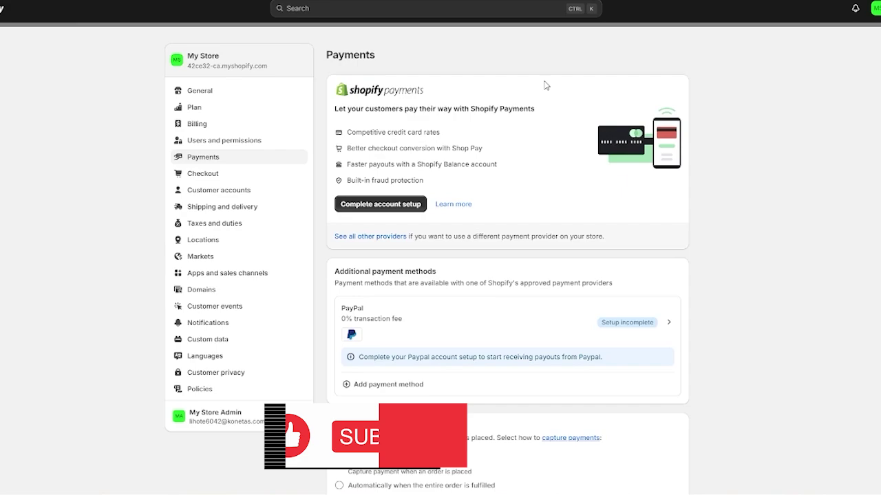
- Start adding a payment method and search the available payment methods for "stripe"
{"action": "left_click", "coordinate": [371, 385]}
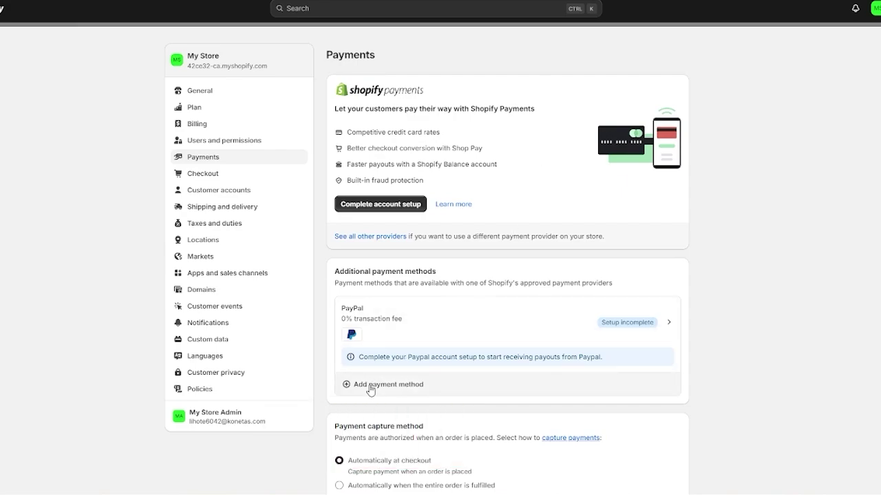
{"action": "left_click", "coordinate": [433, 108]}
{"action": "type", "text": "str"}
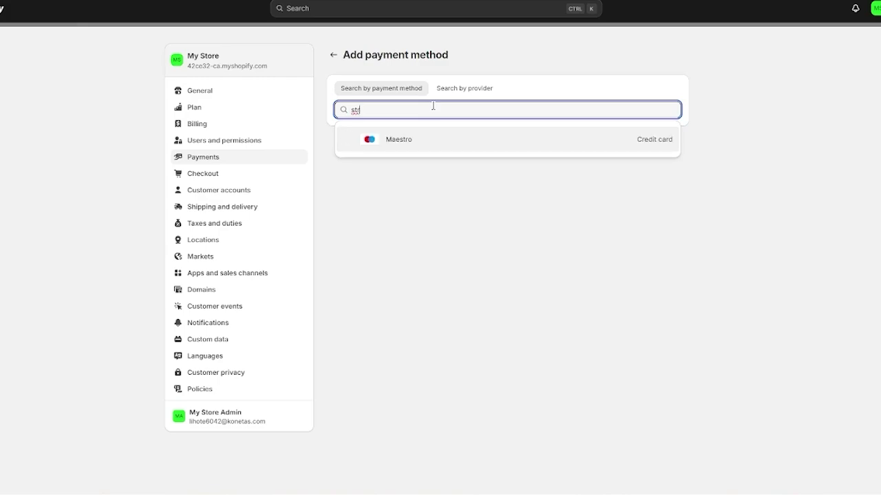
{"action": "type", "text": "ipee"}
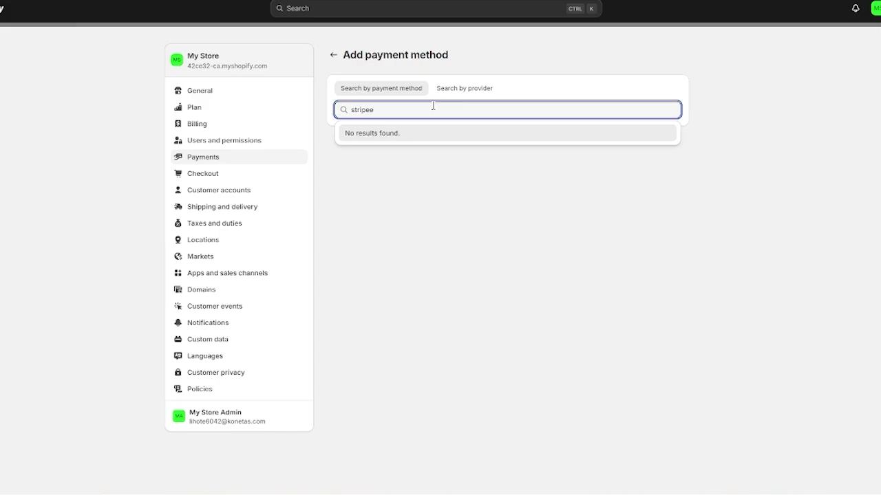
{"action": "key", "text": "BackSpace"}
- Search for a payment method by provider using the term "str"
{"action": "left_click", "coordinate": [452, 89]}
{"action": "left_click", "coordinate": [399, 108]}
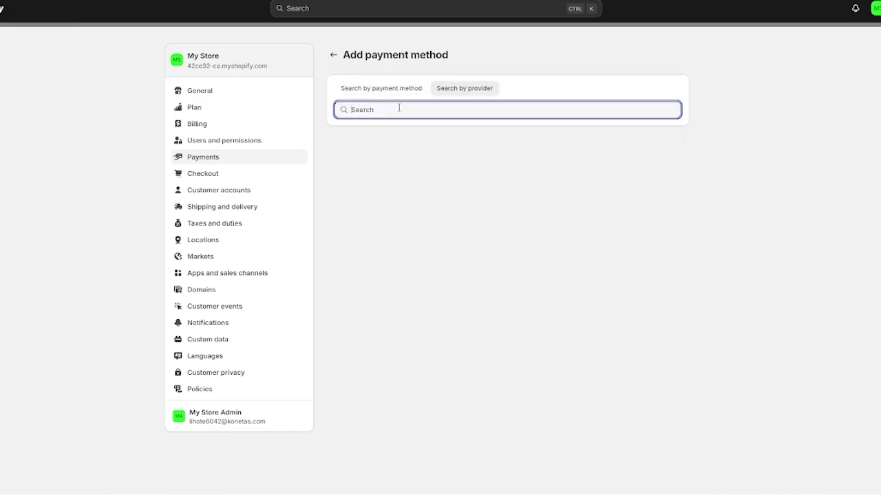
{"action": "type", "text": "sw"}
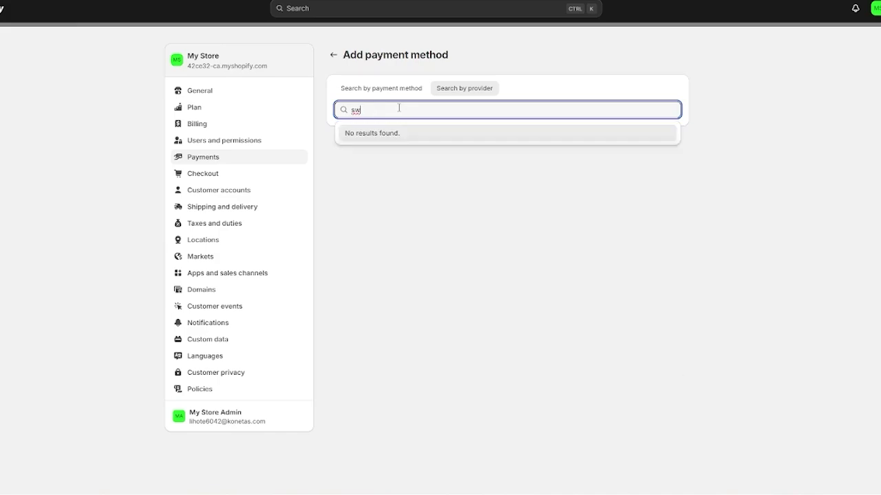
{"action": "key", "text": "BackSpace"}
{"action": "type", "text": "tr"}
{"action": "left_click", "coordinate": [420, 210]}
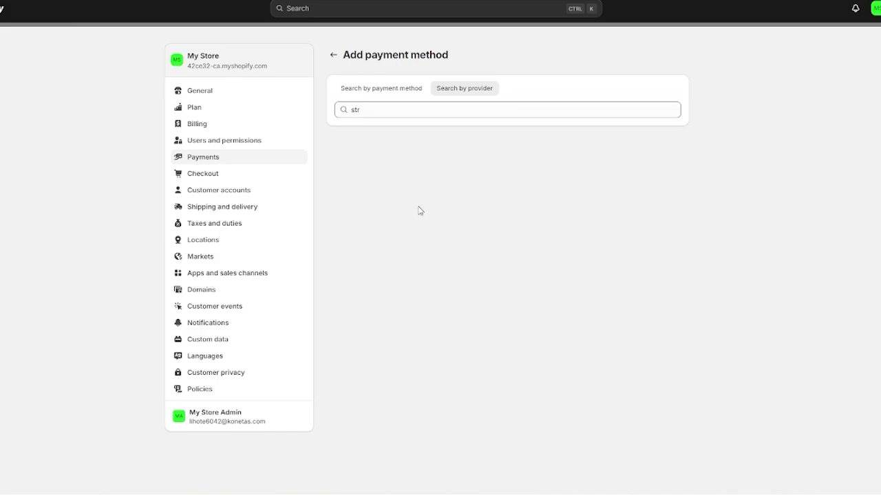
- Leave the payment settings, return to the store's admin home and open the Shopify App Store
{"action": "left_click", "coordinate": [334, 59]}
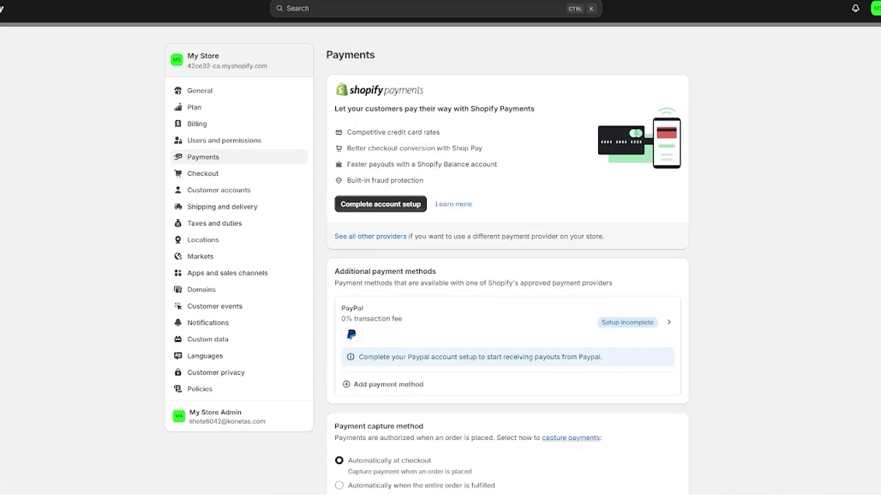
{"action": "key", "text": "Escape"}
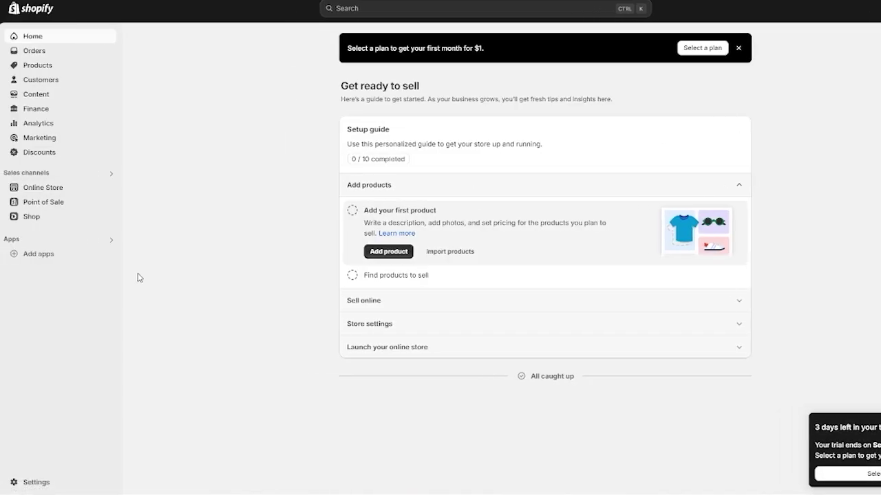
{"action": "left_click", "coordinate": [93, 259]}
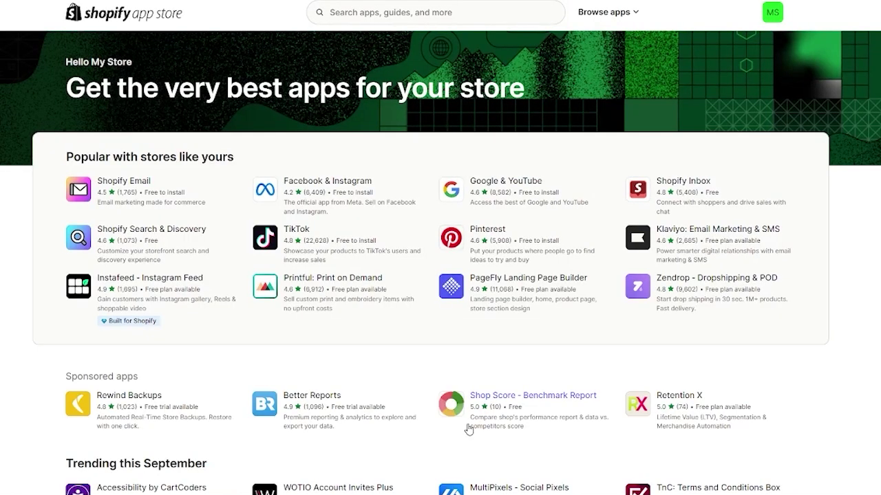
- Search the Shopify App Store for "stripe"
{"action": "left_click", "coordinate": [389, 11]}
{"action": "type", "text": "str"}
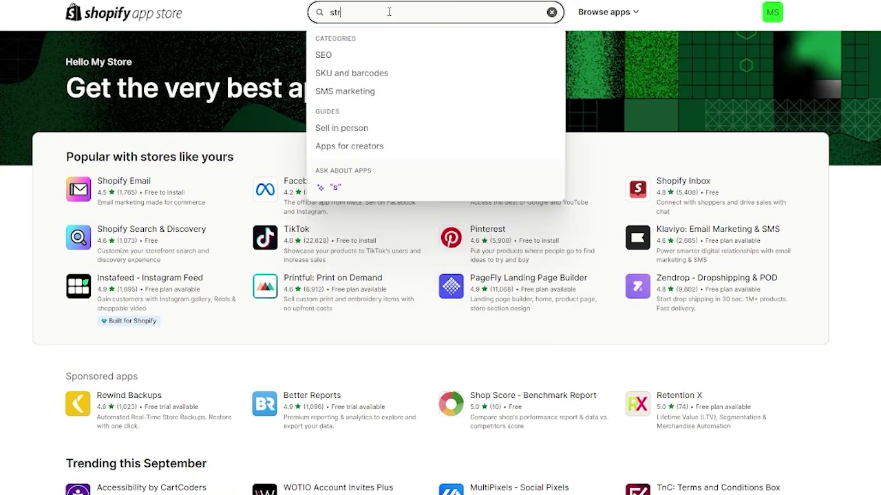
{"action": "type", "text": "ipe"}
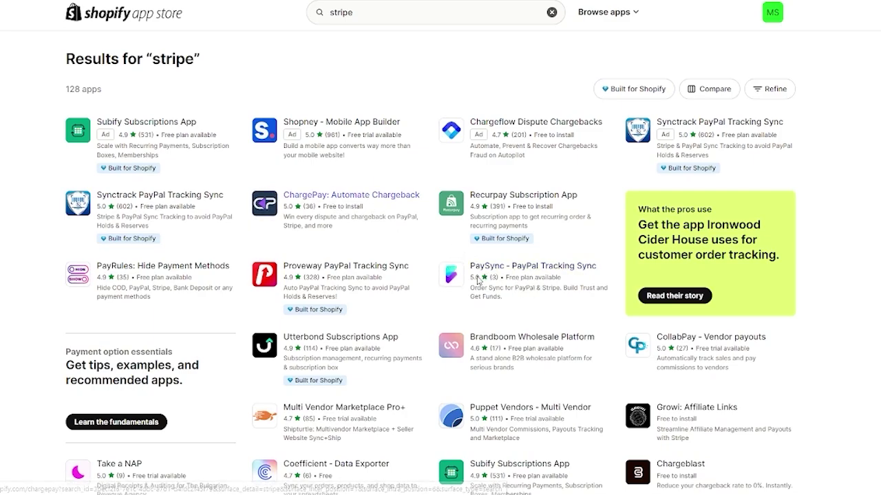
- Open the ChargePay: Automate Chargeback listing and read its description of the supported payment processors
{"action": "left_click", "coordinate": [370, 206]}
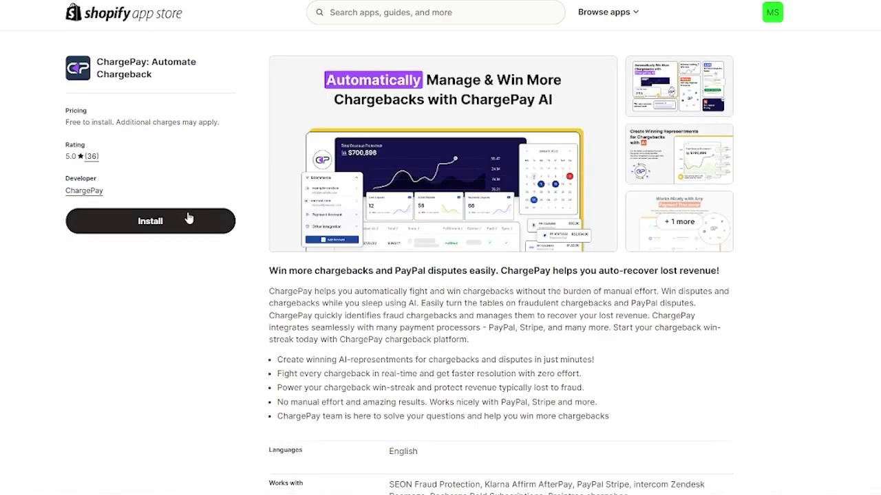
{"action": "scroll", "coordinate": [288, 303], "scroll_direction": "down", "scroll_amount": 2}
{"action": "scroll", "coordinate": [286, 297], "scroll_direction": "down", "scroll_amount": 1}
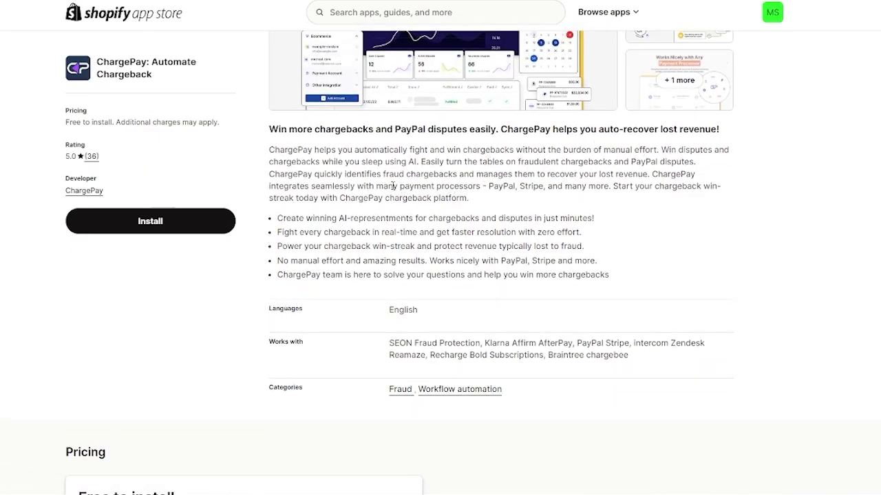
{"action": "left_click_drag", "start_coordinate": [393, 186], "coordinate": [464, 187]}
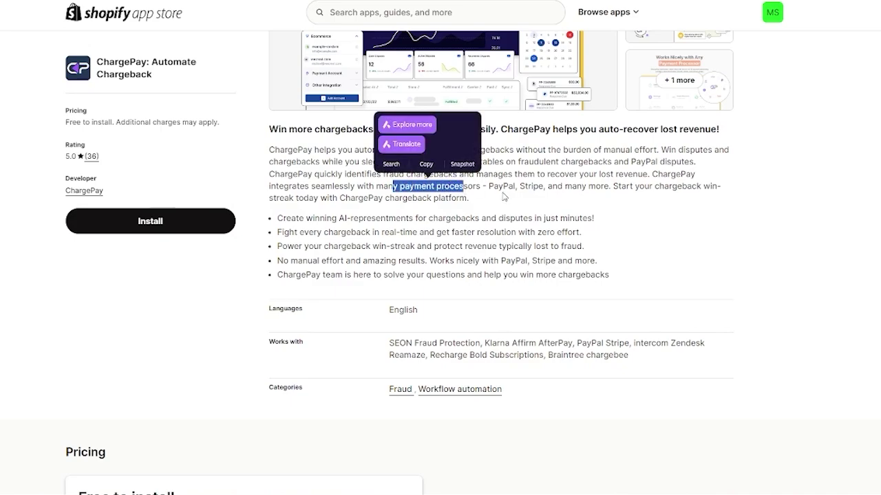
{"action": "left_click", "coordinate": [503, 198]}
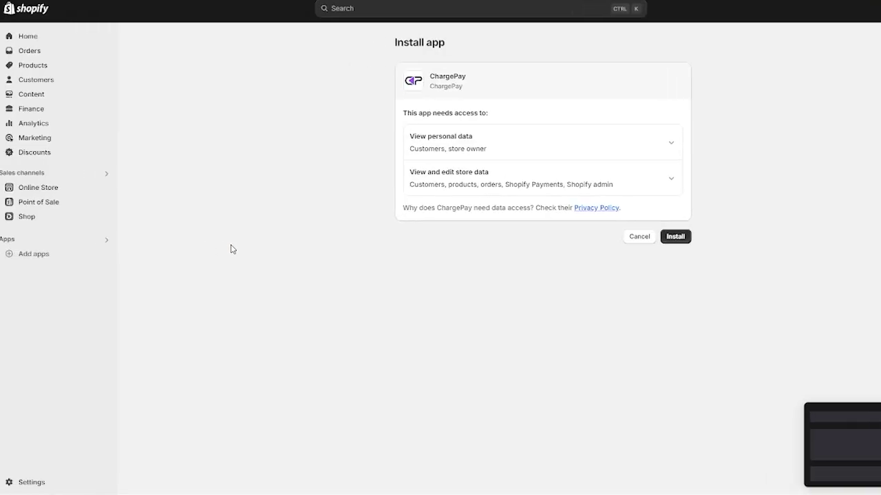
- Install the ChargePay app on the store and skip connecting a PayPal account
{"action": "left_click", "coordinate": [669, 241]}
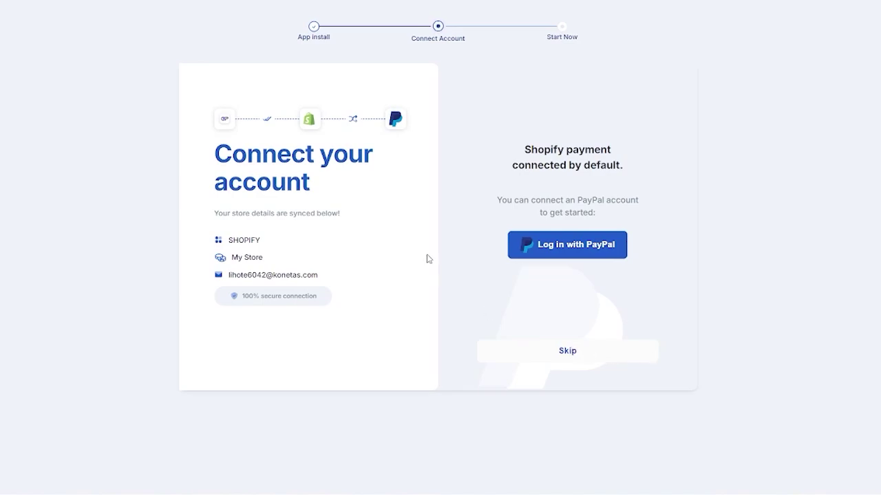
{"action": "left_click", "coordinate": [551, 351]}
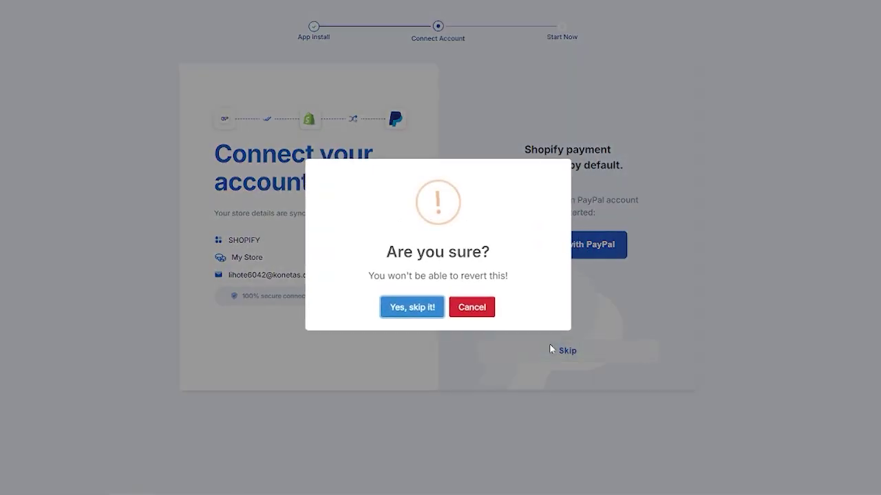
{"action": "left_click", "coordinate": [412, 307]}
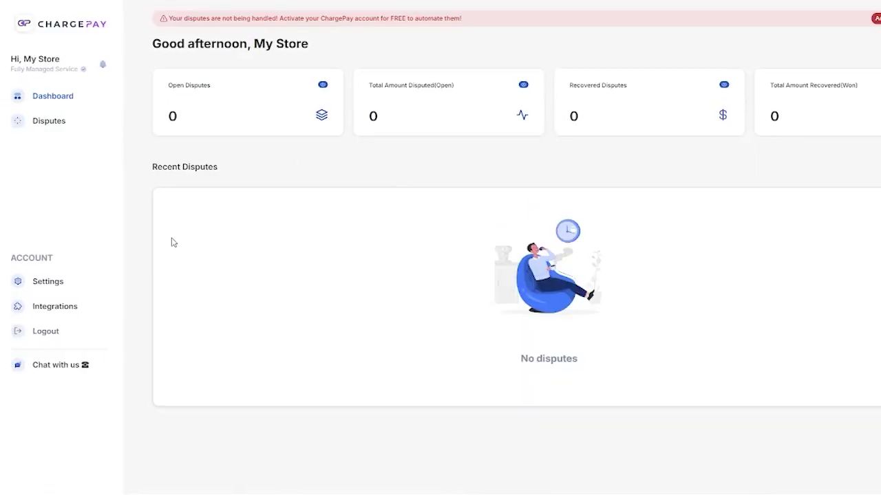
- Look through ChargePay's integrations, disputes and account settings pages
{"action": "left_click", "coordinate": [54, 306]}
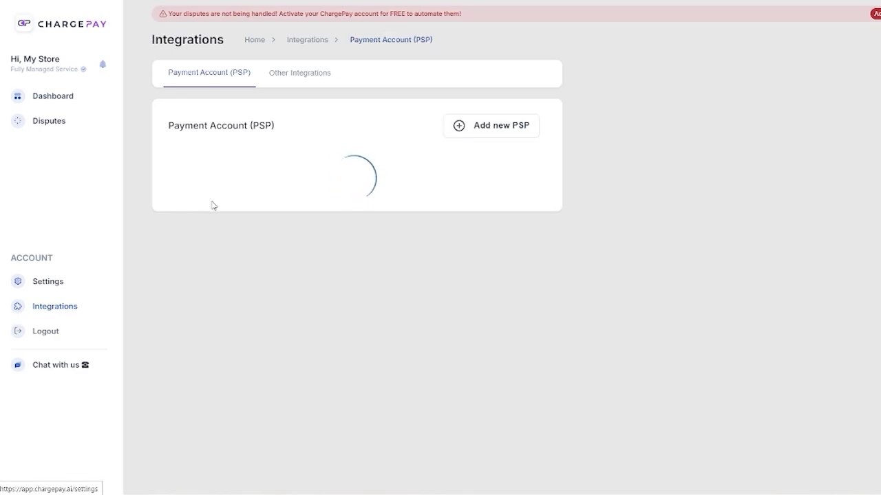
{"action": "left_click", "coordinate": [299, 75]}
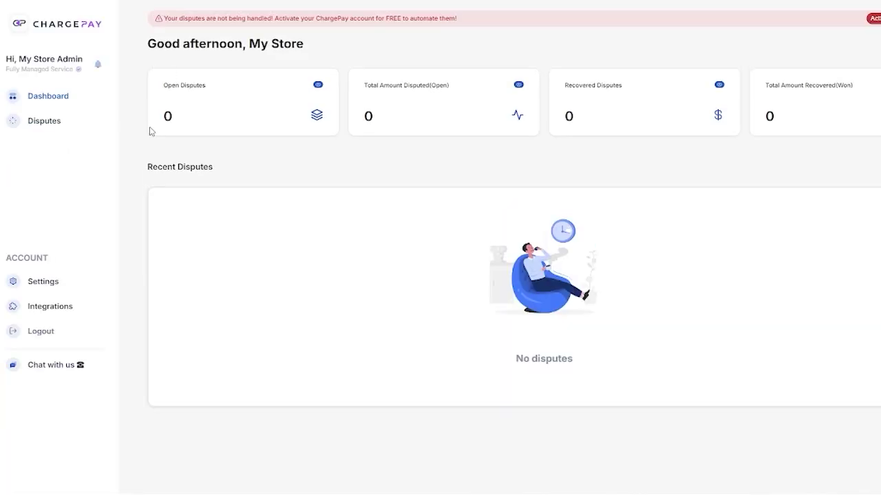
{"action": "left_click", "coordinate": [51, 121]}
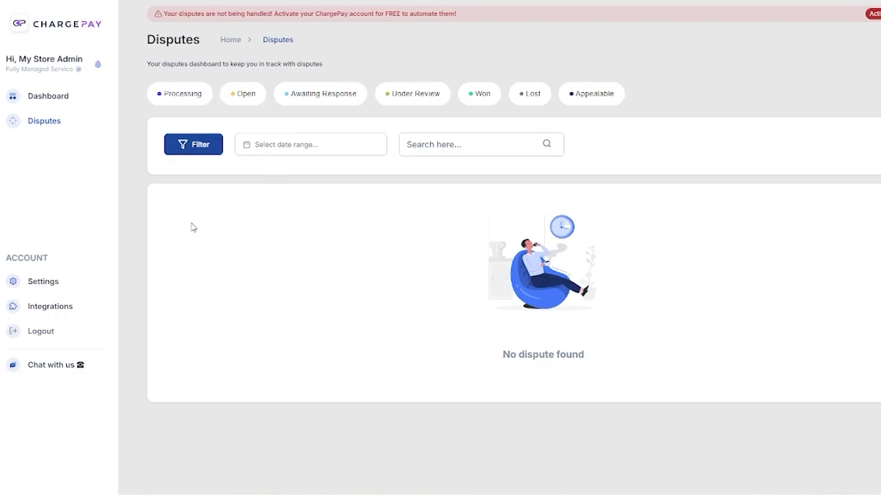
{"action": "left_click", "coordinate": [41, 291]}
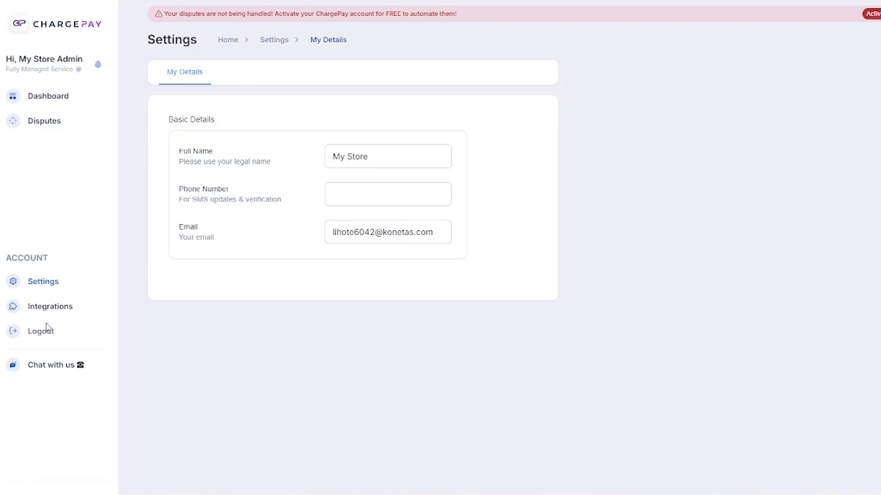
- View the payment providers offered for a new PSP in ChargePay's integrations, check the BrainTree connection form and cancel it
{"action": "left_click", "coordinate": [65, 310]}
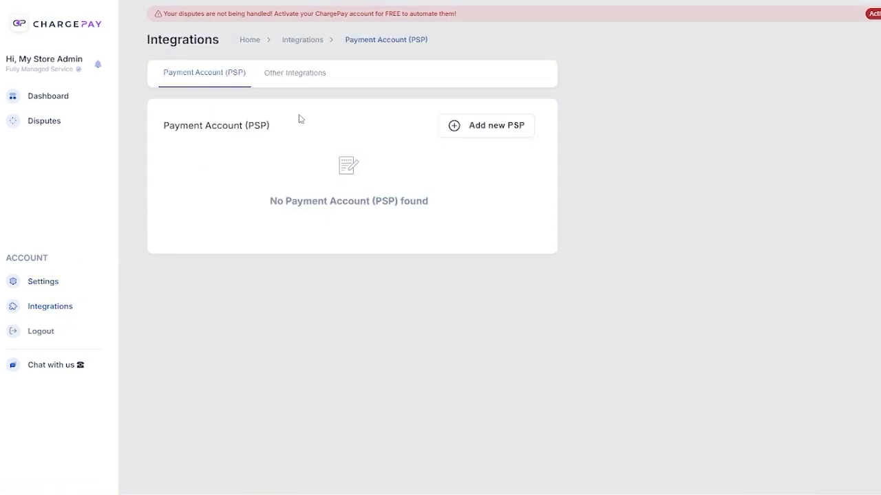
{"action": "left_click", "coordinate": [461, 135]}
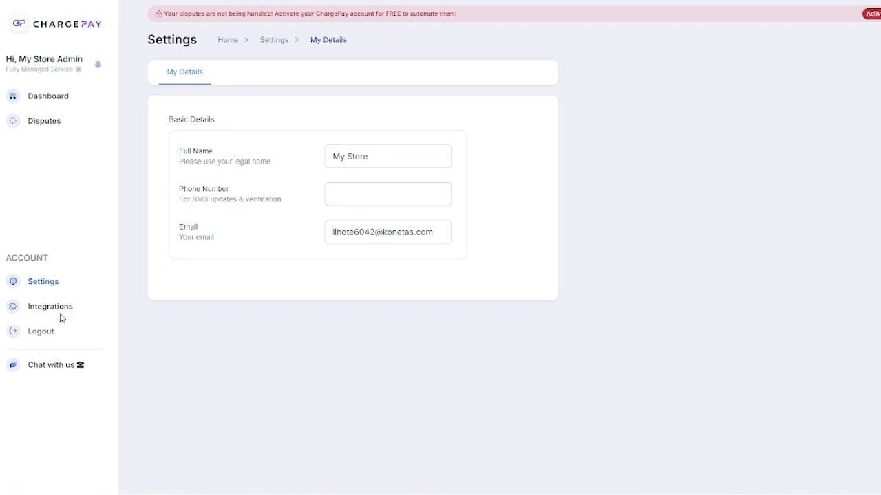
{"action": "left_click", "coordinate": [59, 307]}
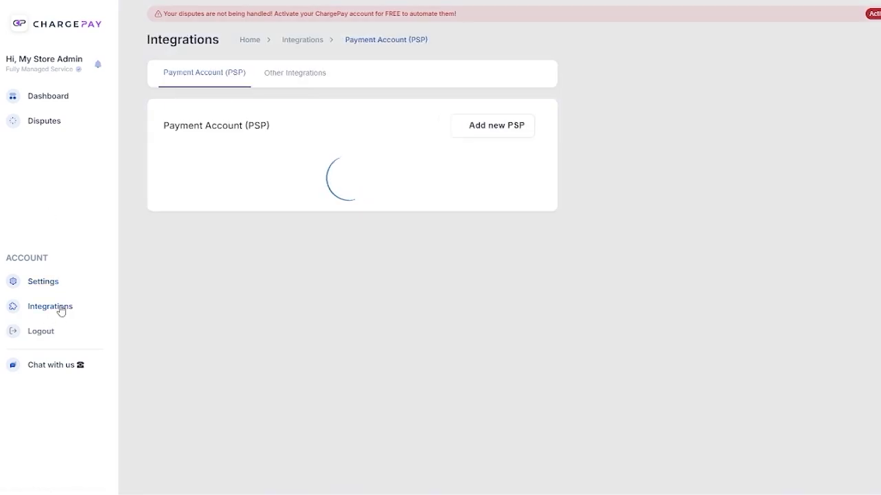
{"action": "left_click", "coordinate": [473, 138]}
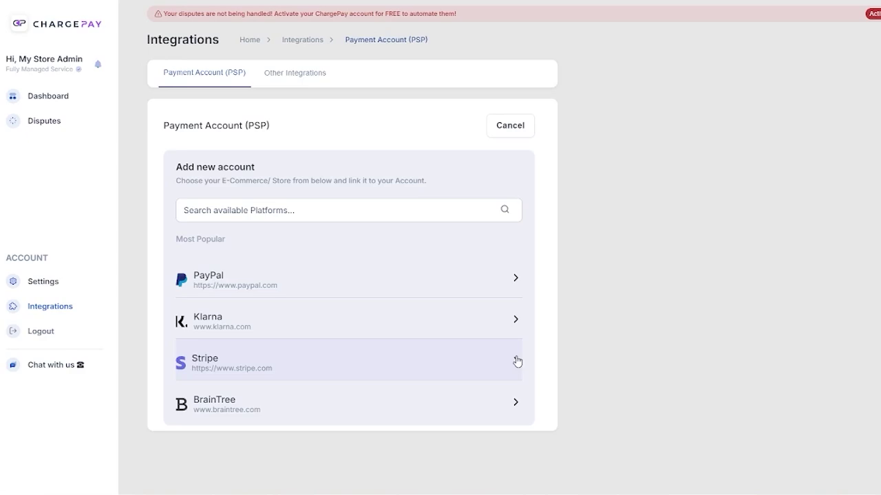
{"action": "left_click", "coordinate": [513, 405]}
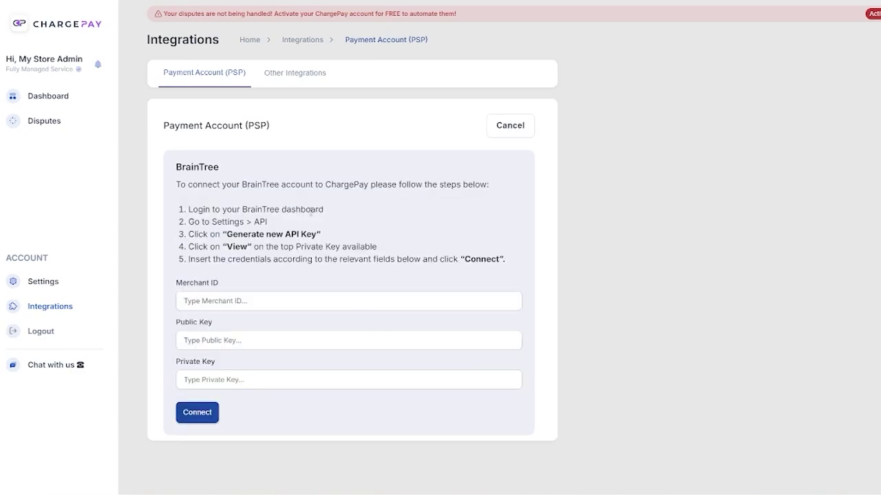
{"action": "left_click", "coordinate": [510, 125]}
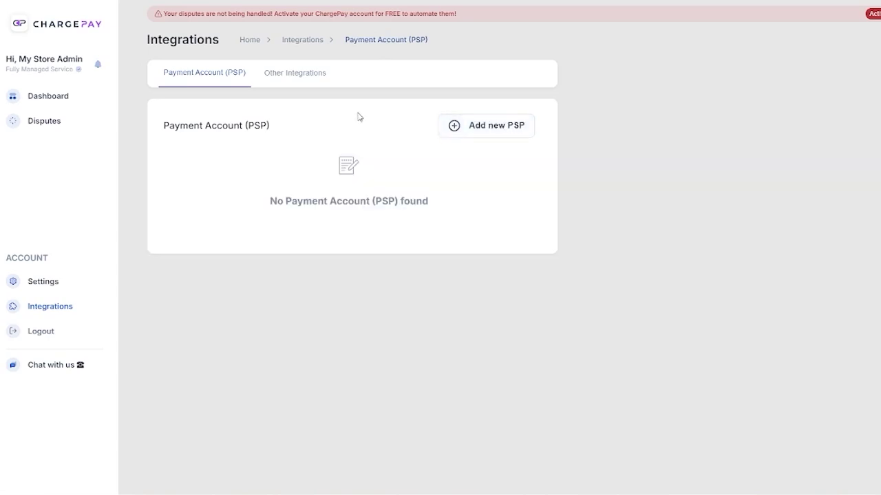